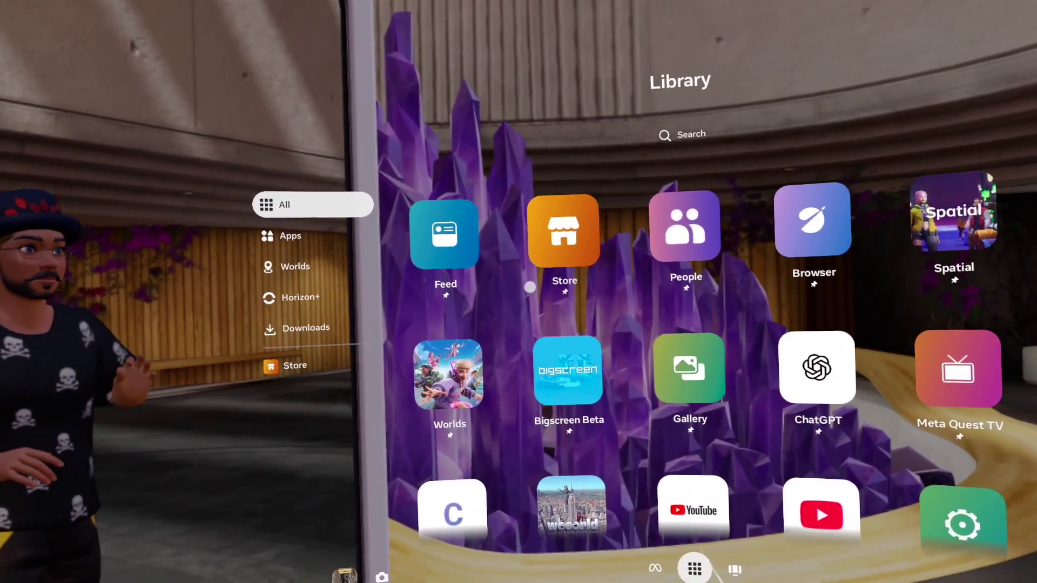
- Open the Browser from the library and bring up its options menu
mouse_move(564, 257)
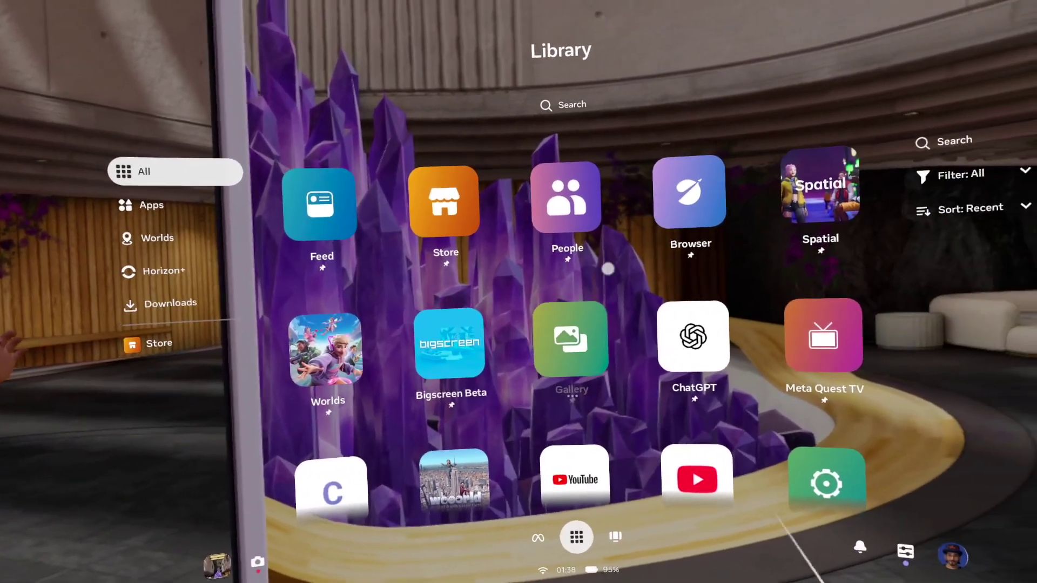
mouse_move(803, 168)
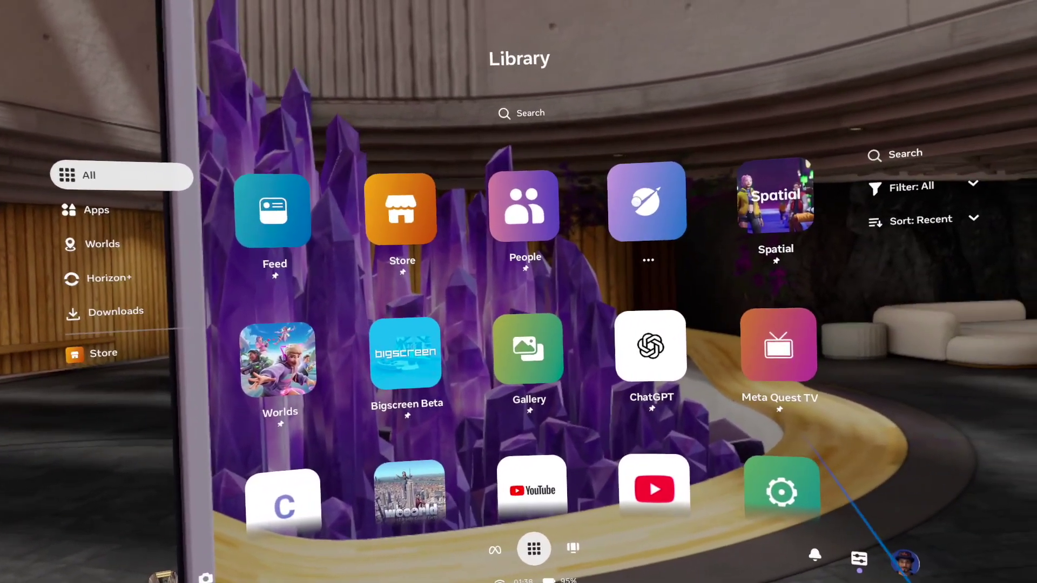
click(646, 202)
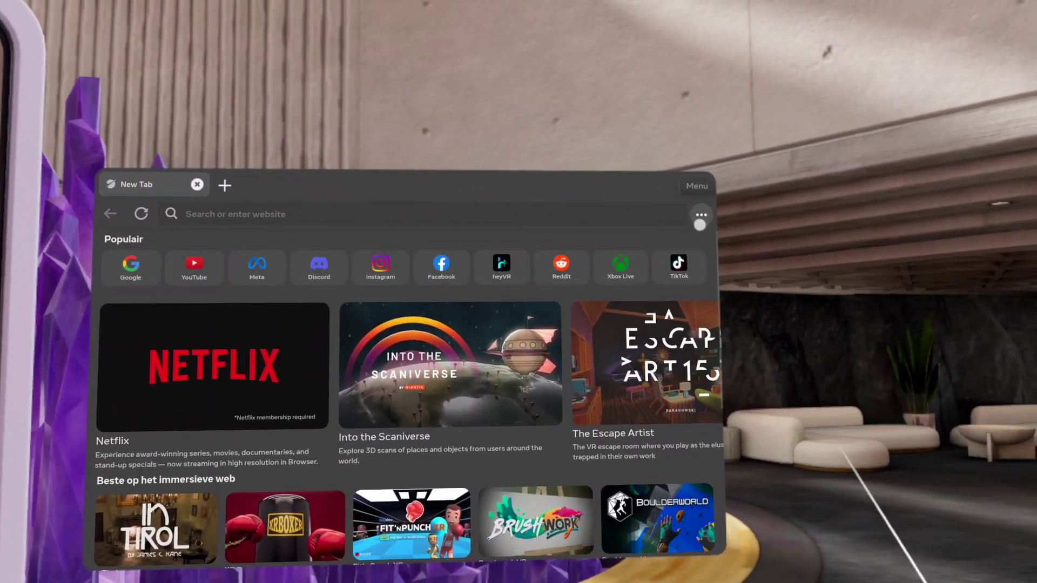
click(697, 225)
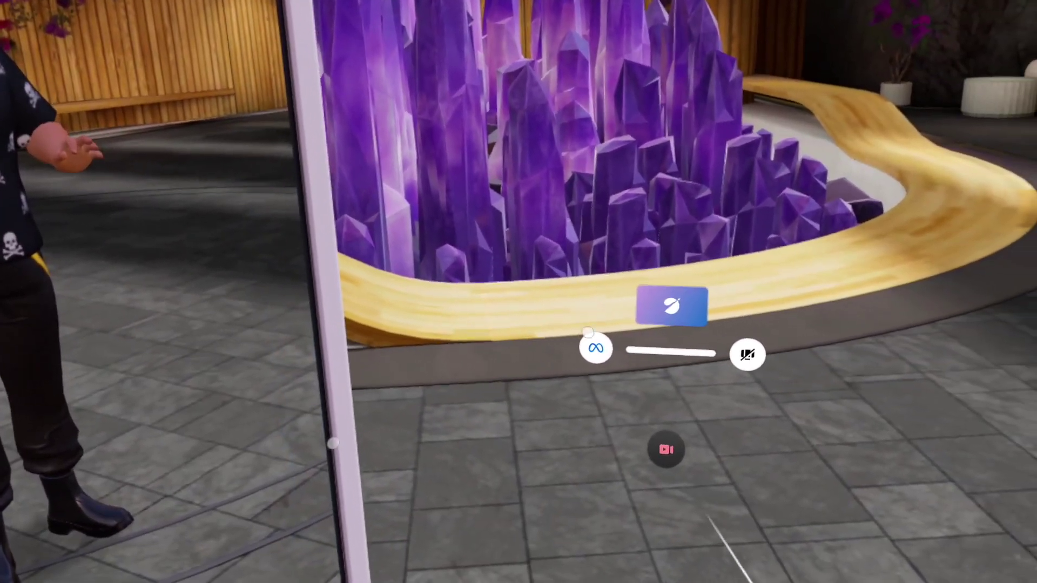
- Return to the library and look through the full list of all installed items
key(super)
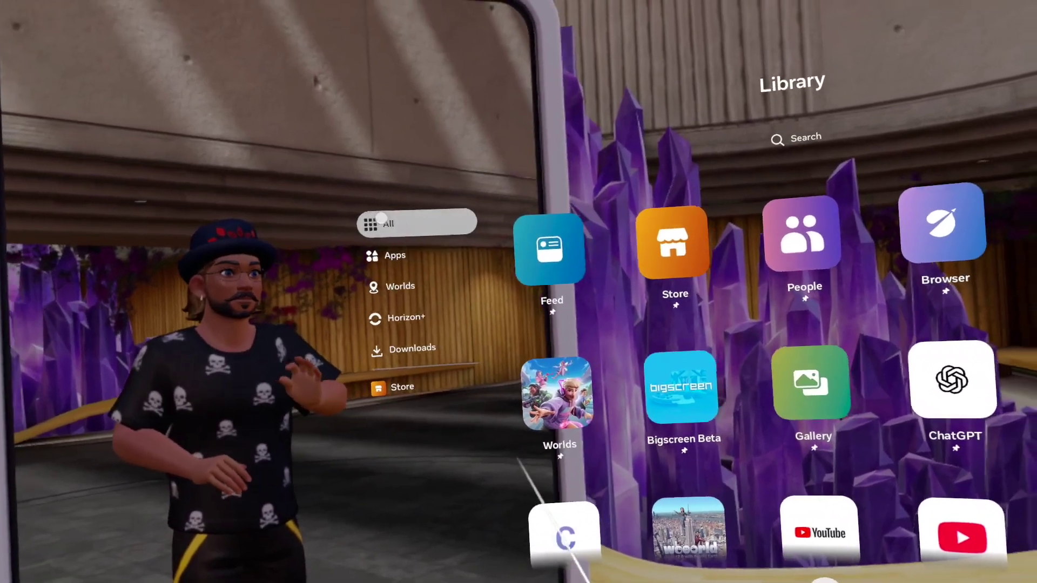
scroll(599, 304, down, 10)
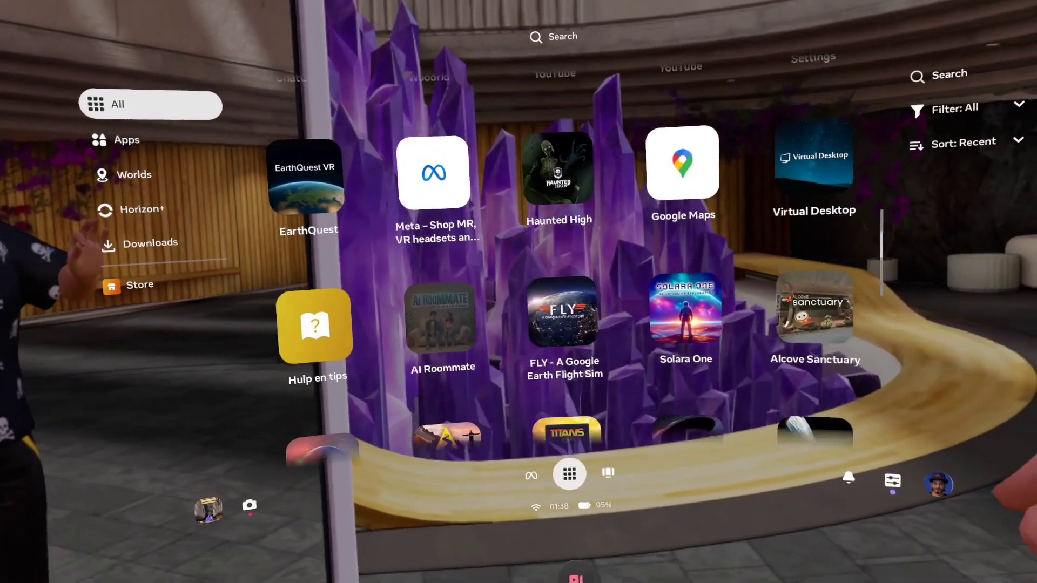
scroll(665, 92, down, 6)
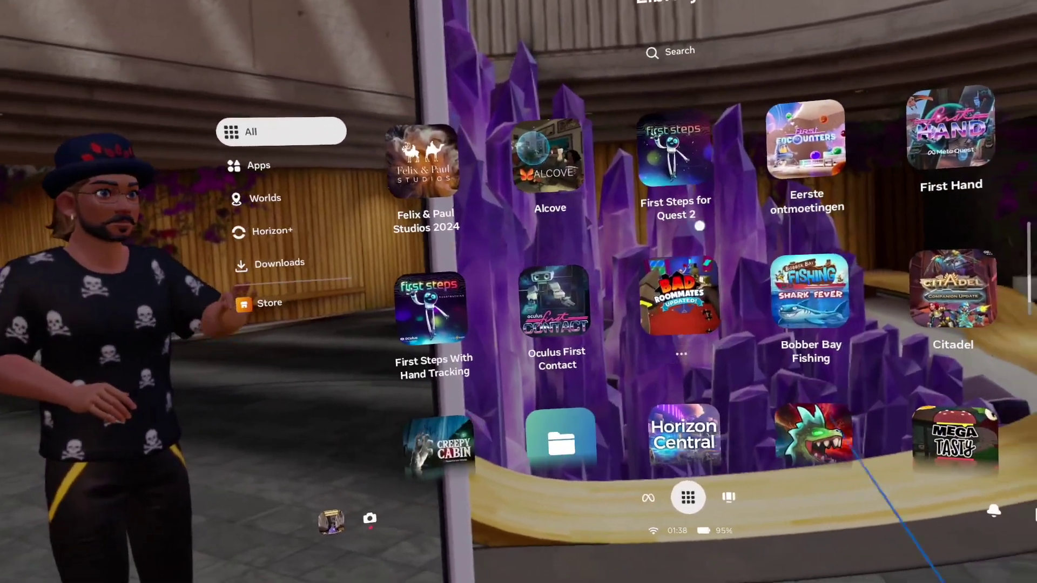
scroll(612, 185, down, 3)
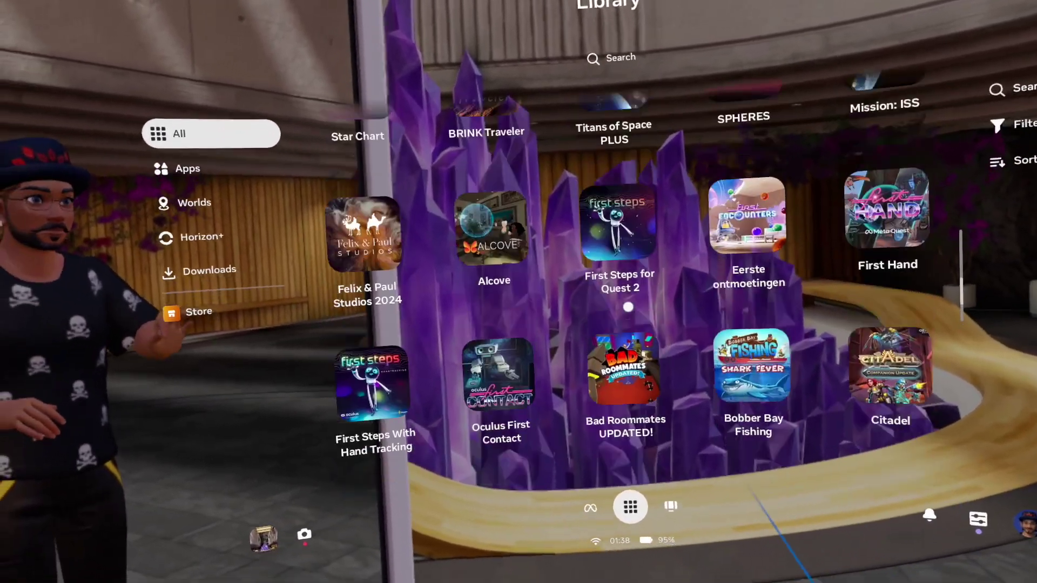
scroll(628, 307, up, 3)
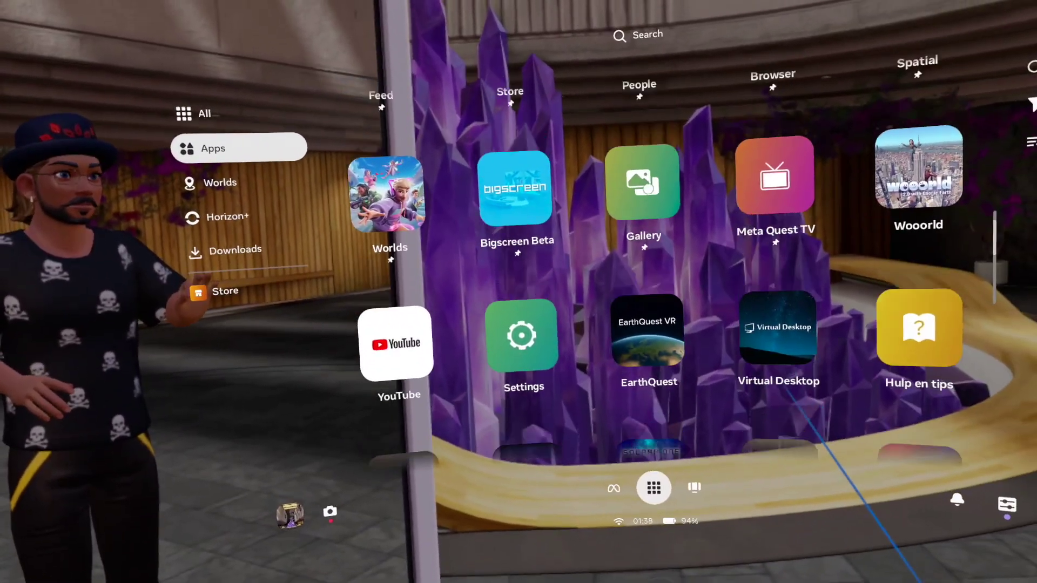
- Browse the library's Apps category and open the Downloads list
scroll(546, 296, up, 2)
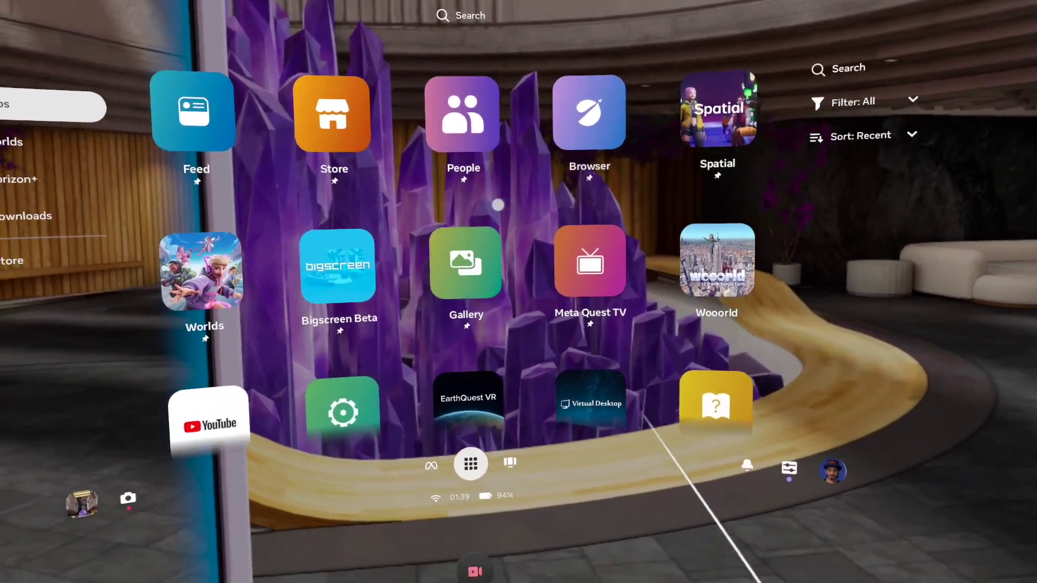
scroll(642, 193, down, 5)
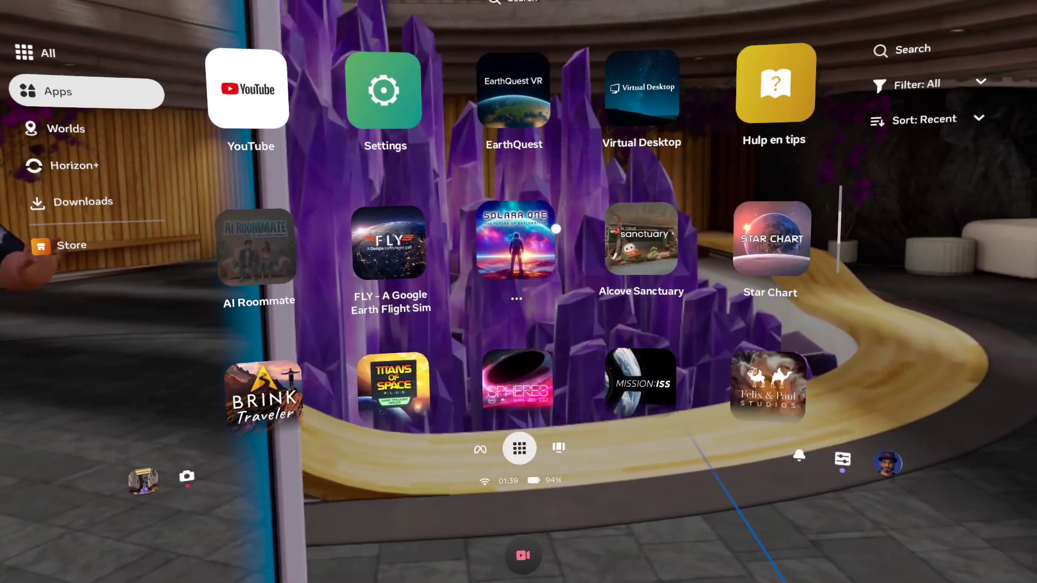
scroll(556, 157, down, 3)
scroll(641, 162, up, 3)
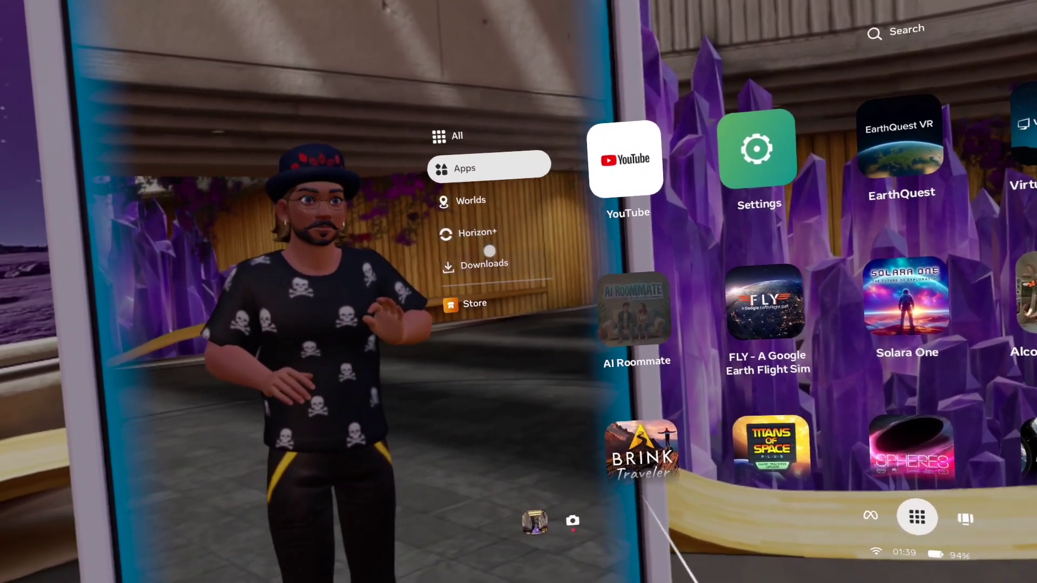
click(483, 272)
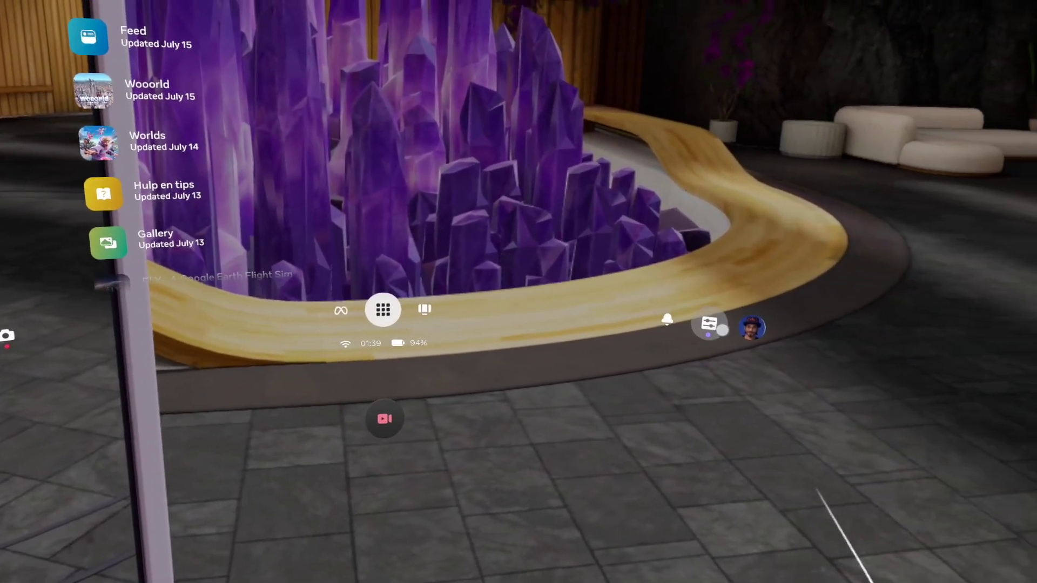
- Open Settings from the quick controls, check the Software update page and return to the General settings
click(691, 338)
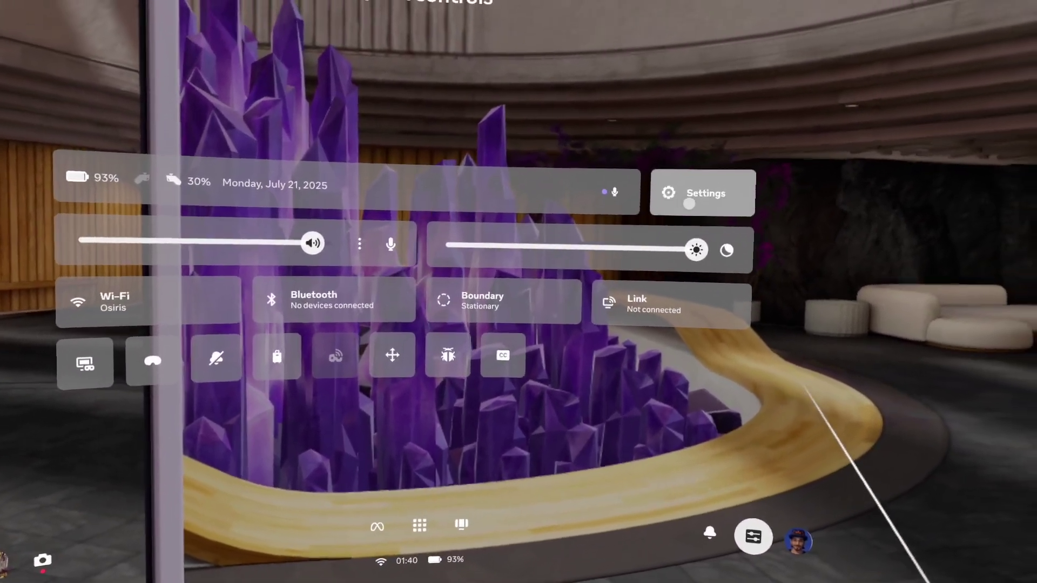
click(689, 204)
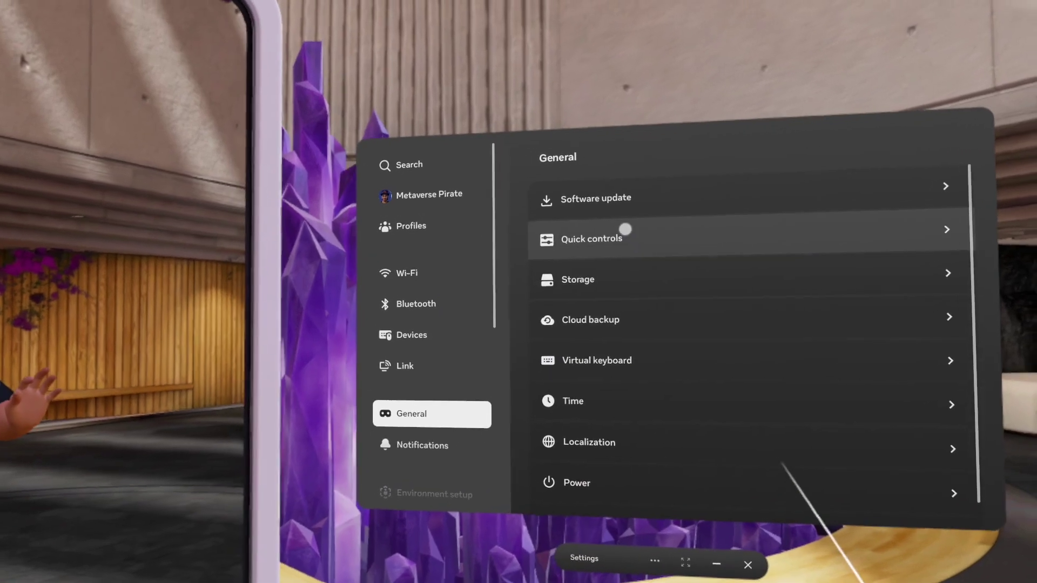
click(584, 186)
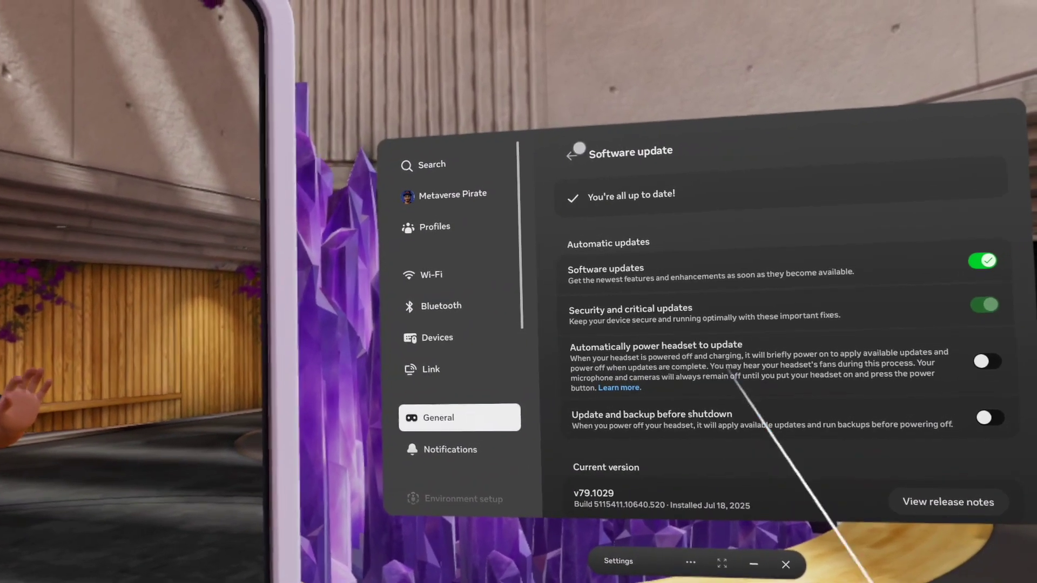
click(596, 132)
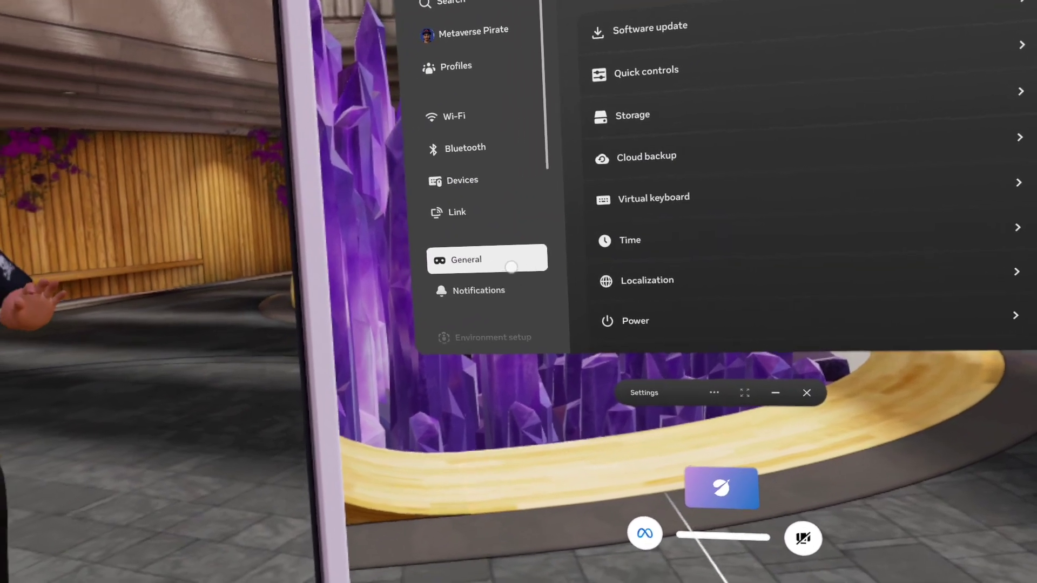
- Apply the Lakeside Peak virtual environment in the Environment setup settings
scroll(519, 227, down, 5)
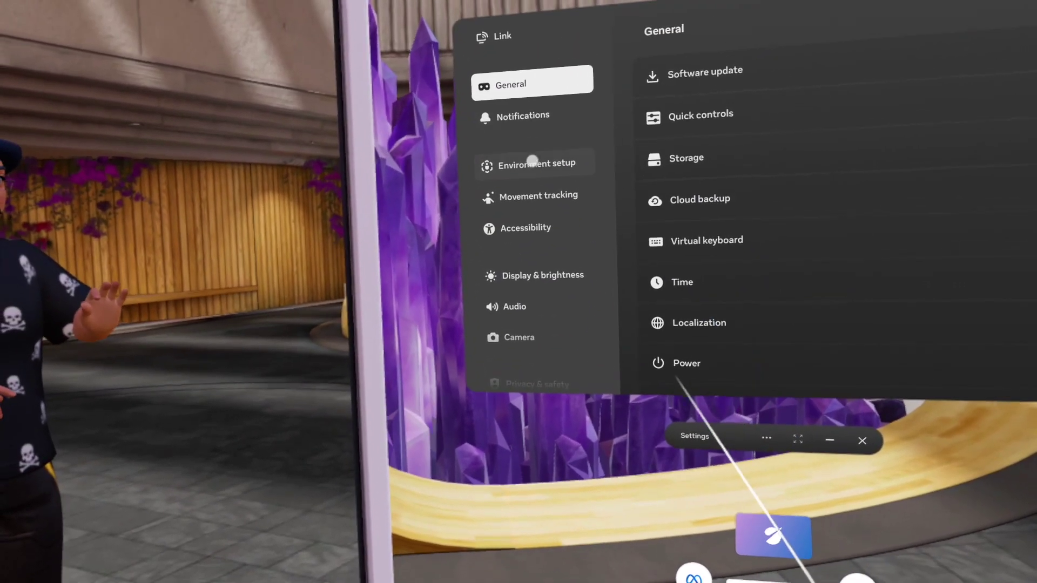
click(535, 177)
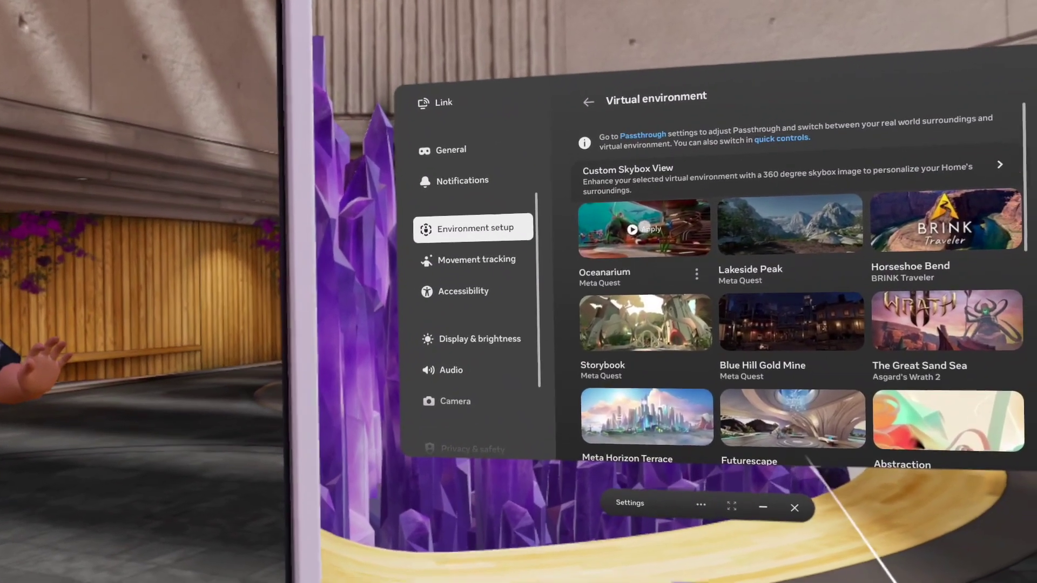
click(645, 227)
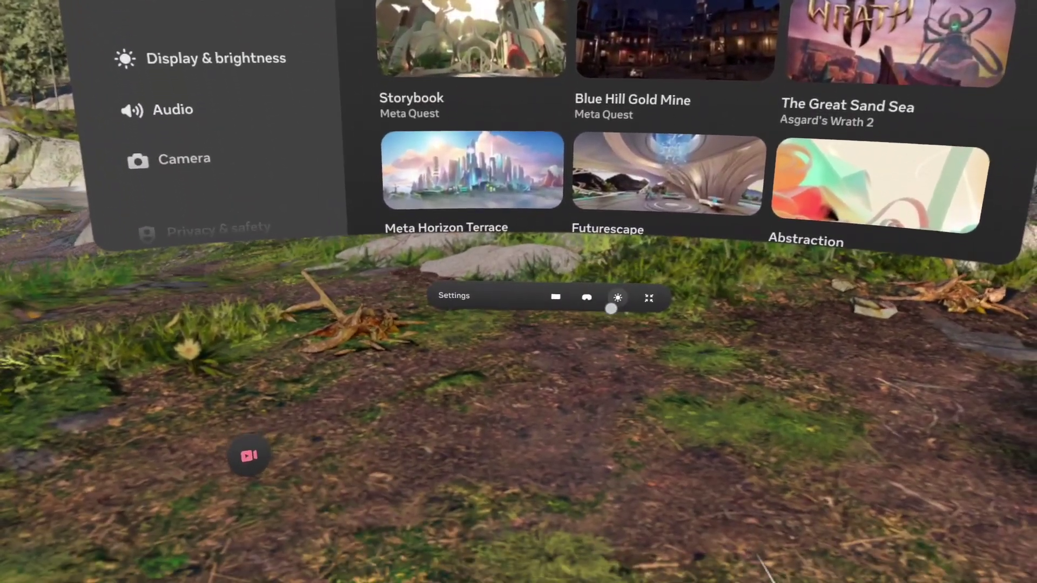
- Return the Settings window from its expanded view to normal size and minimize it
click(646, 299)
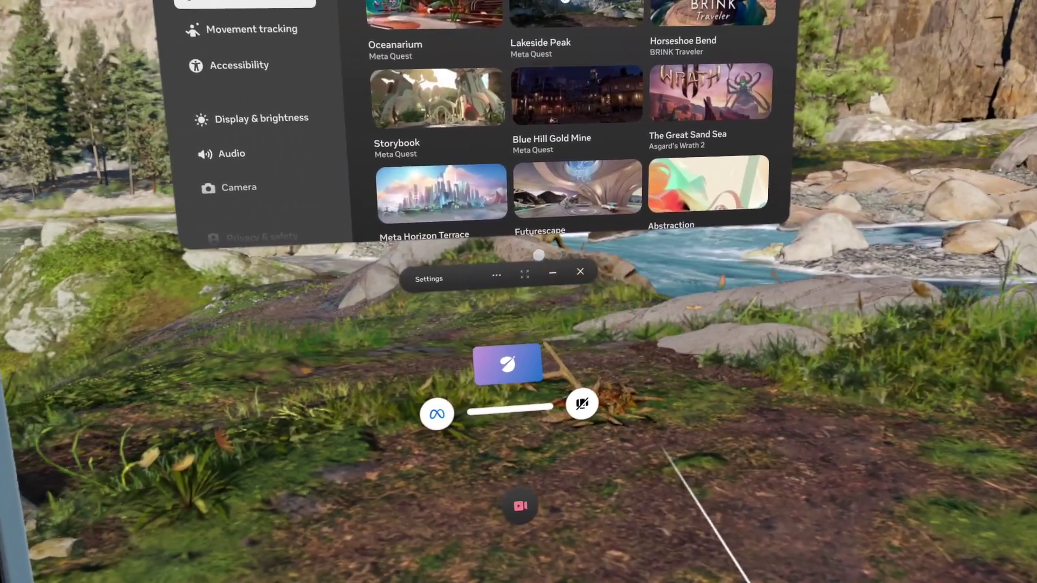
click(574, 276)
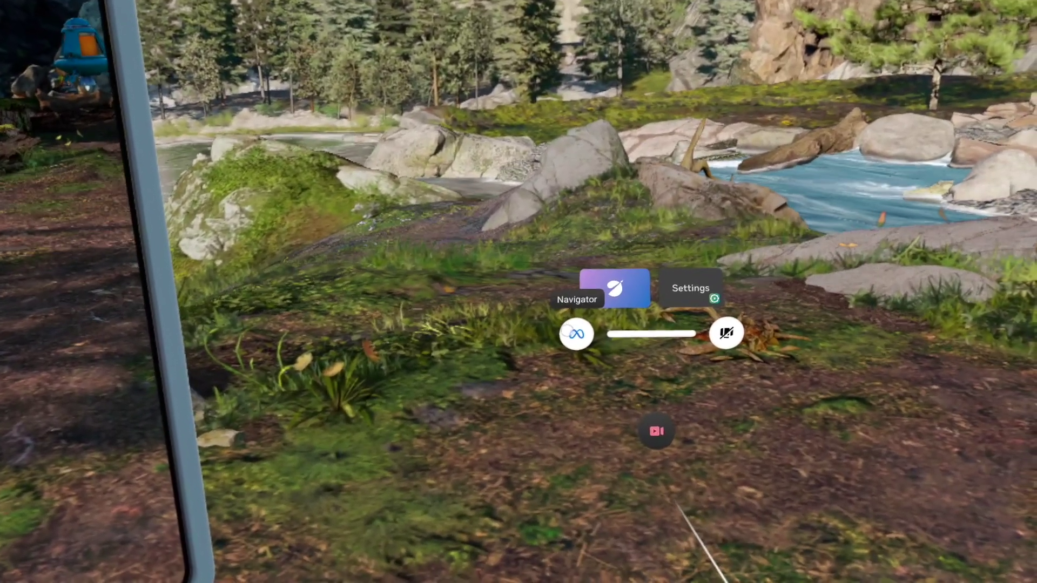
- Reopen Settings from the quick controls and show the Movement tracking settings
click(575, 336)
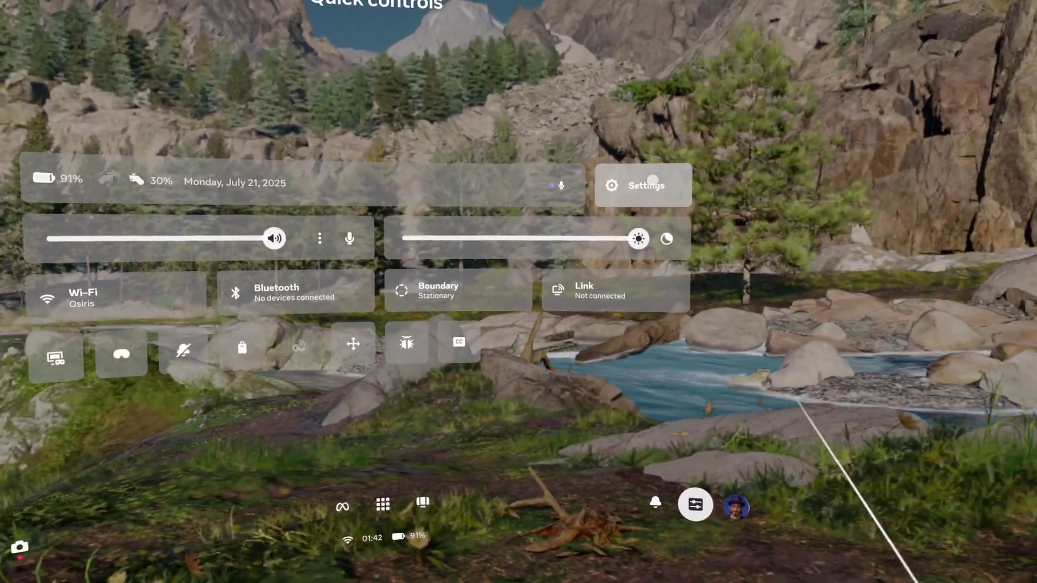
click(684, 145)
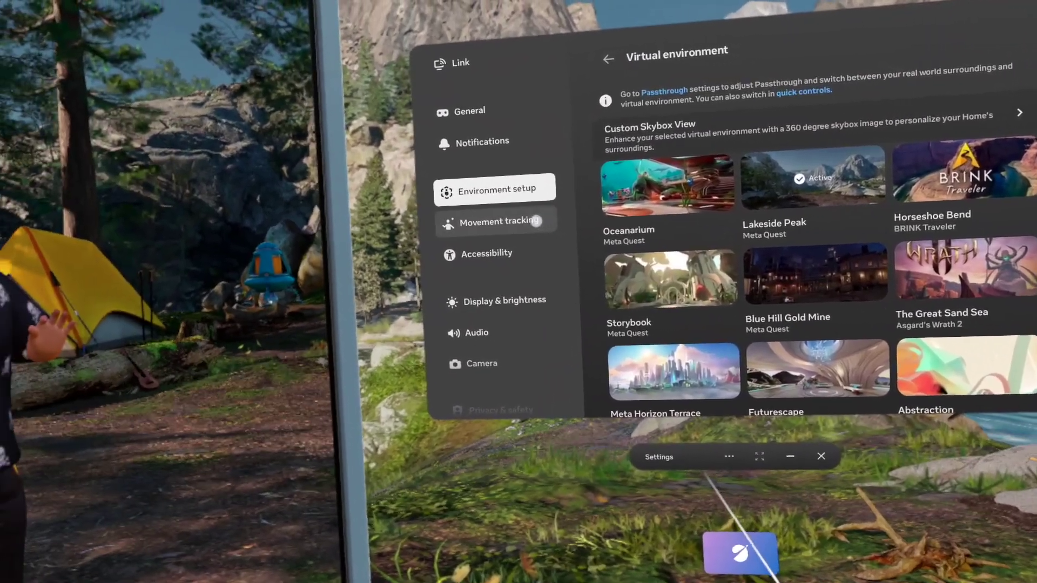
click(536, 221)
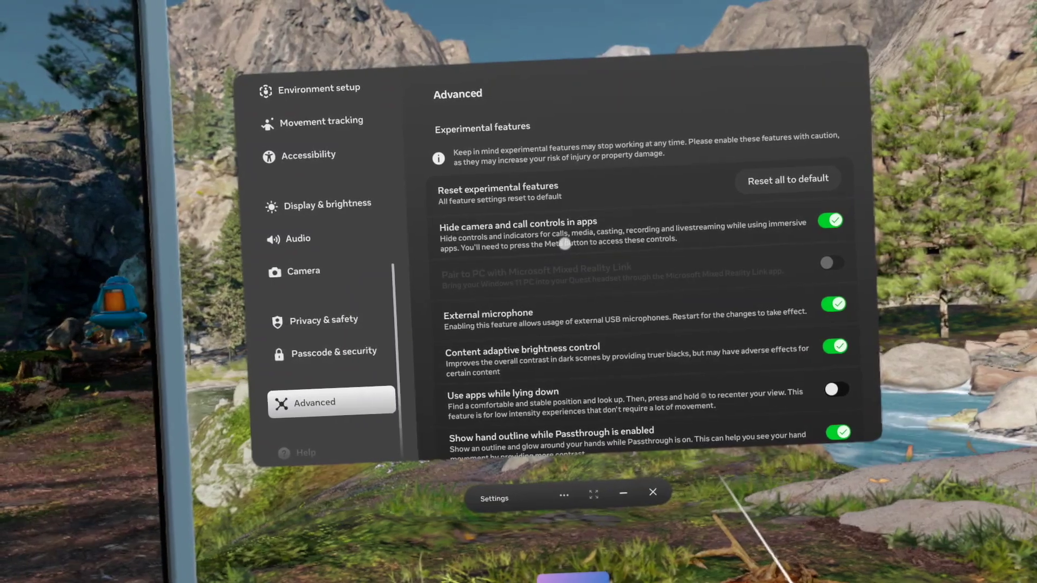
- Review the experimental features in the Advanced settings and open the Passcode & security settings
drag(613, 261, 625, 79)
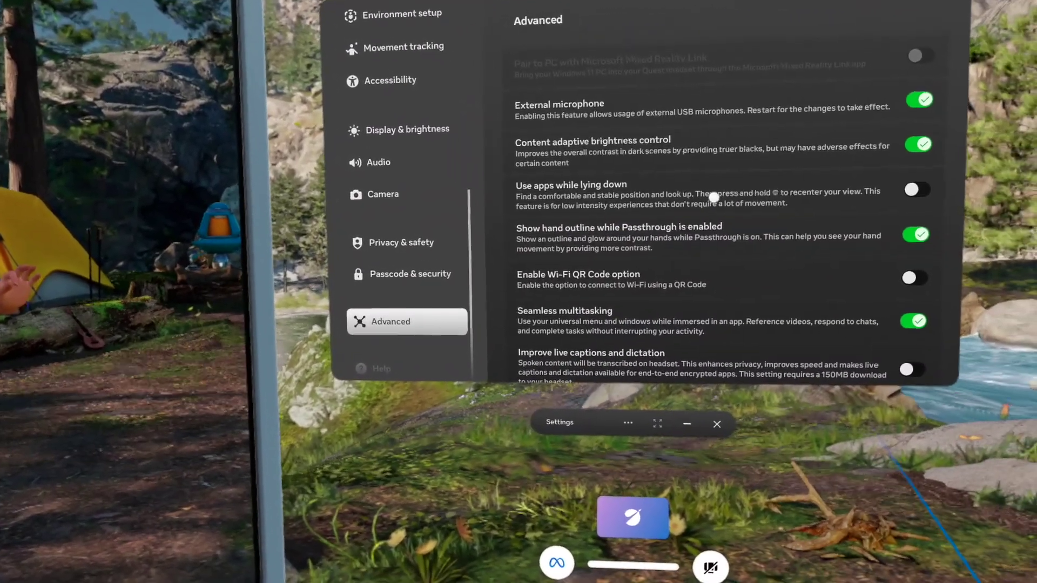
scroll(691, 147, down, 1)
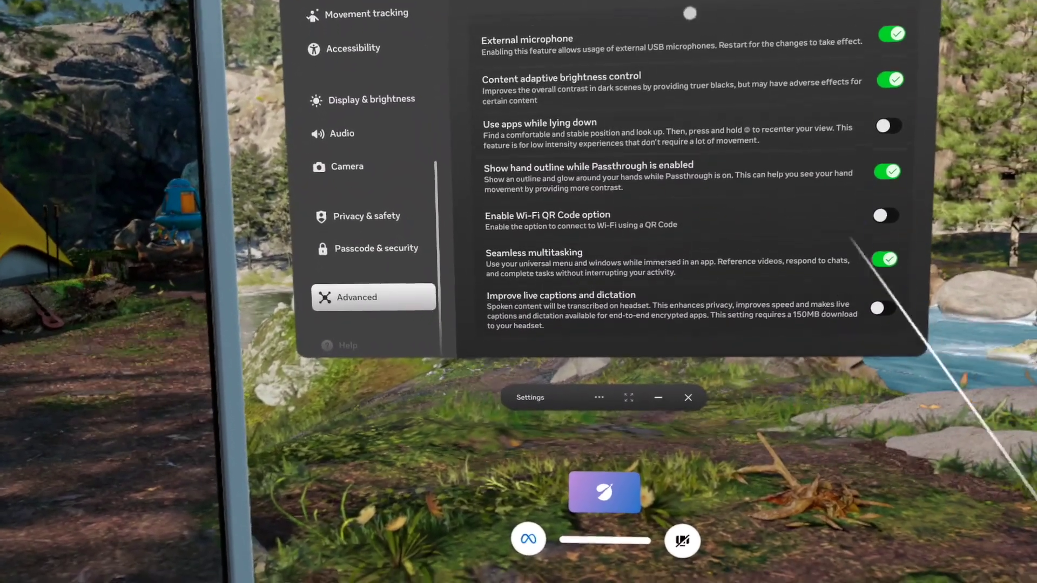
scroll(691, 147, up, 5)
scroll(692, 146, down, 5)
scroll(824, 280, up, 2)
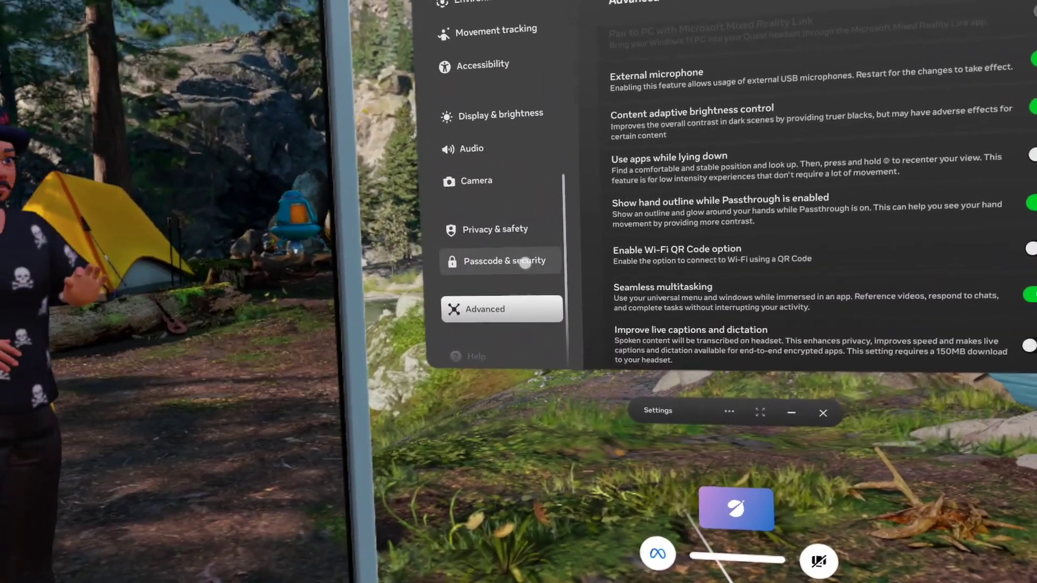
click(536, 249)
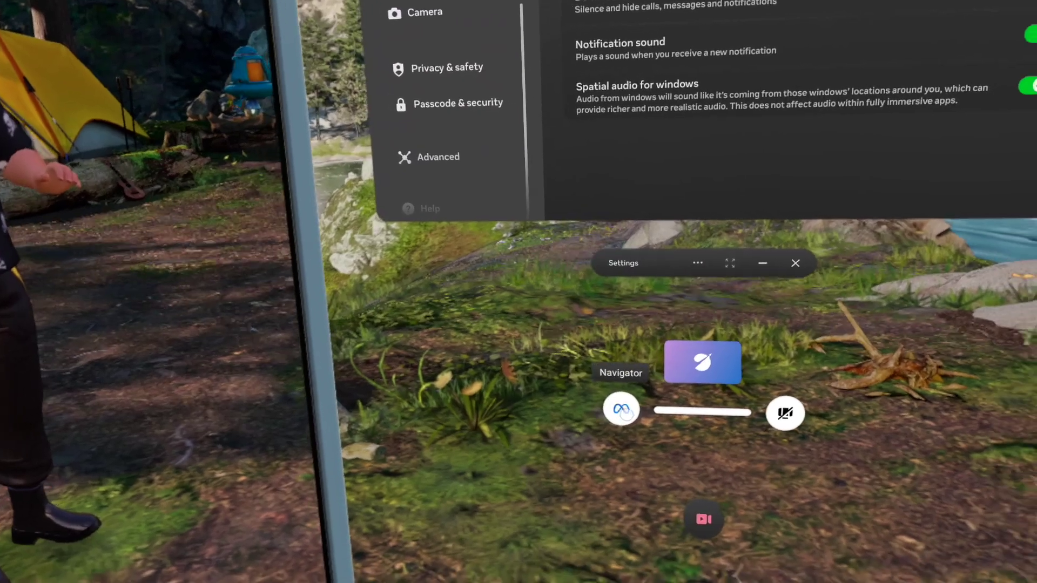
- Open the Navigator, bring the open windows back into view and close the Settings window
click(648, 426)
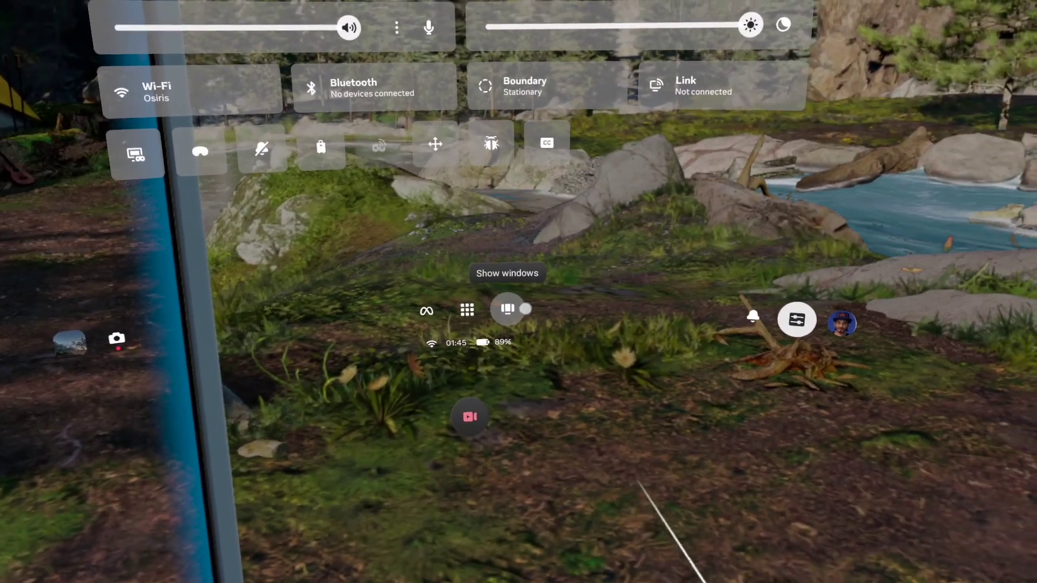
click(531, 315)
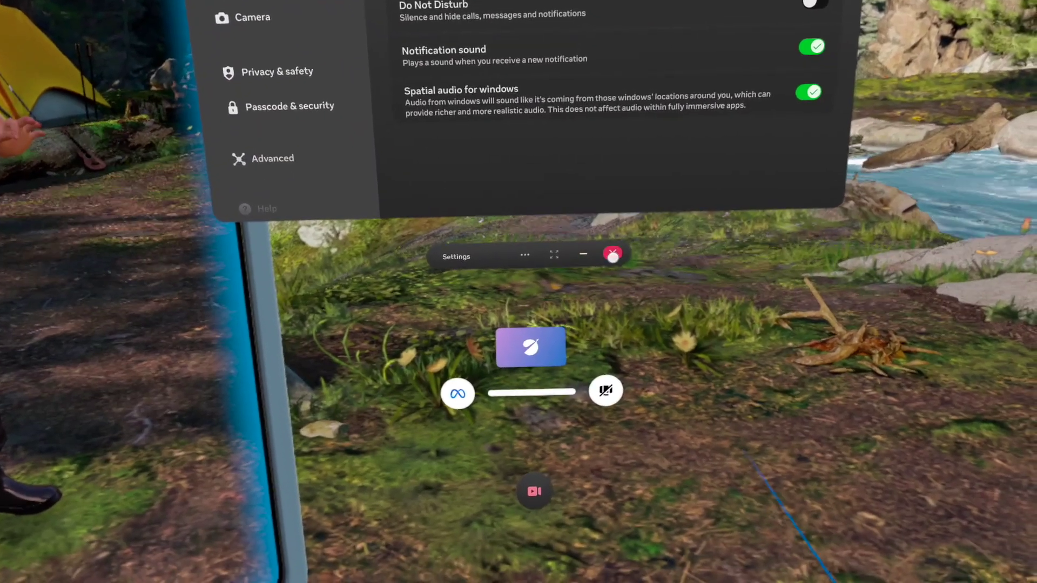
click(613, 257)
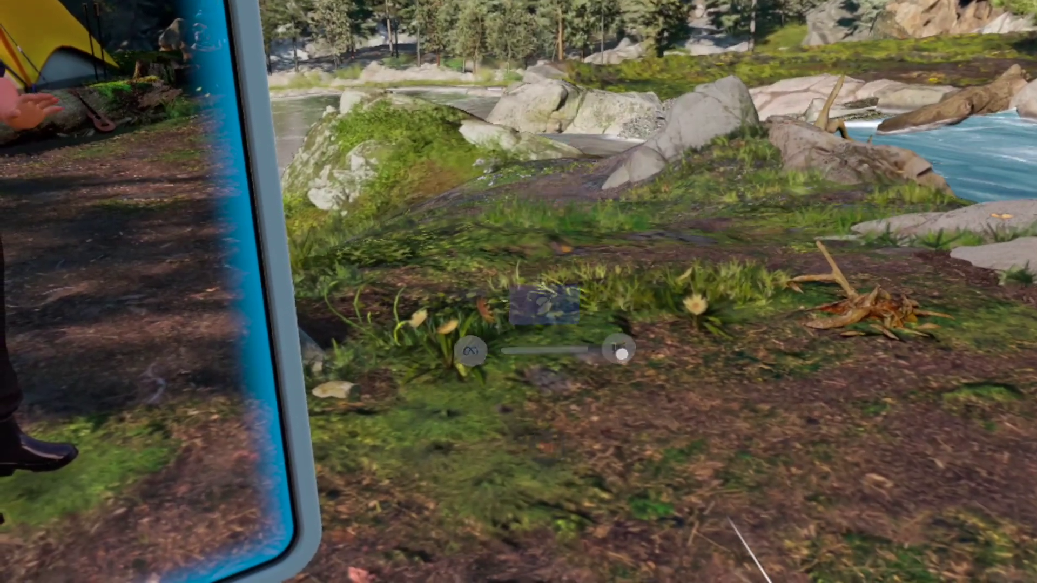